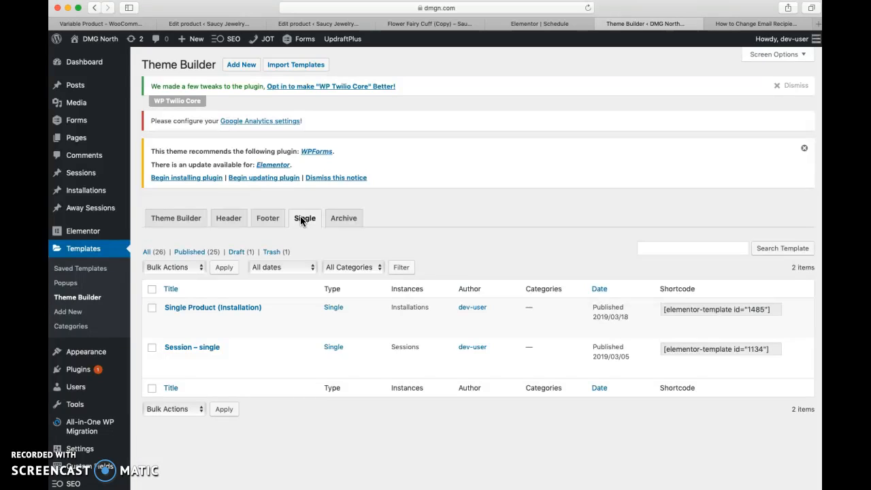
- Open the "Session – single" template in Elementor and copy the whole section holding the session details and register button
mouse_move(184, 347)
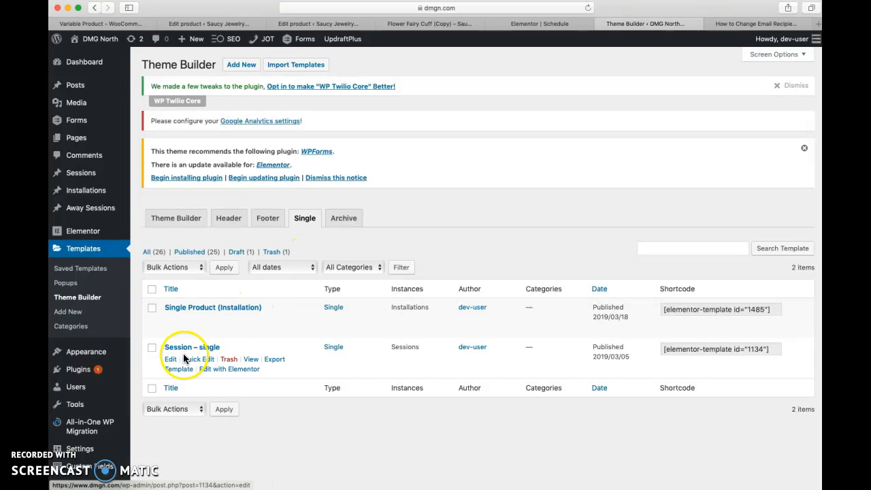
click(209, 369)
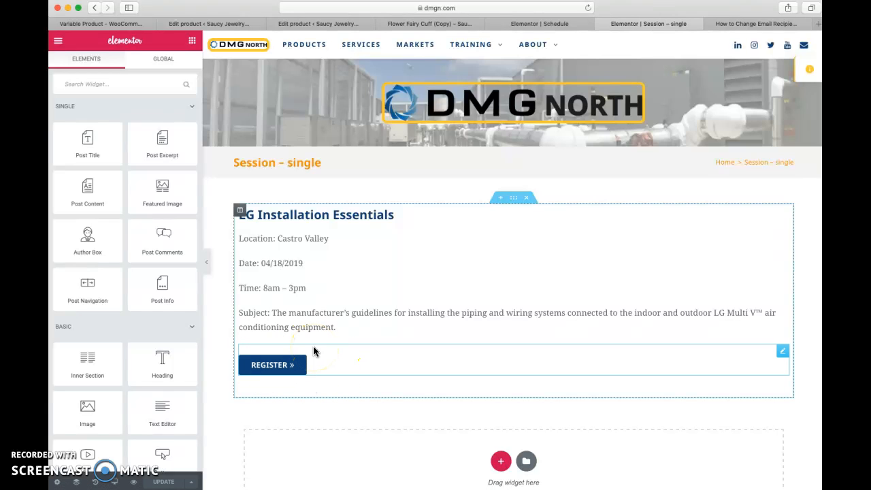
click(293, 362)
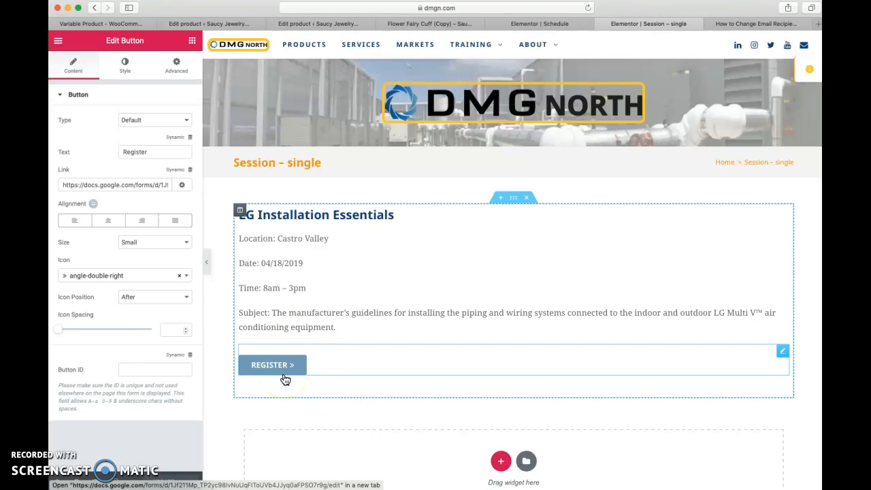
right_click(515, 202)
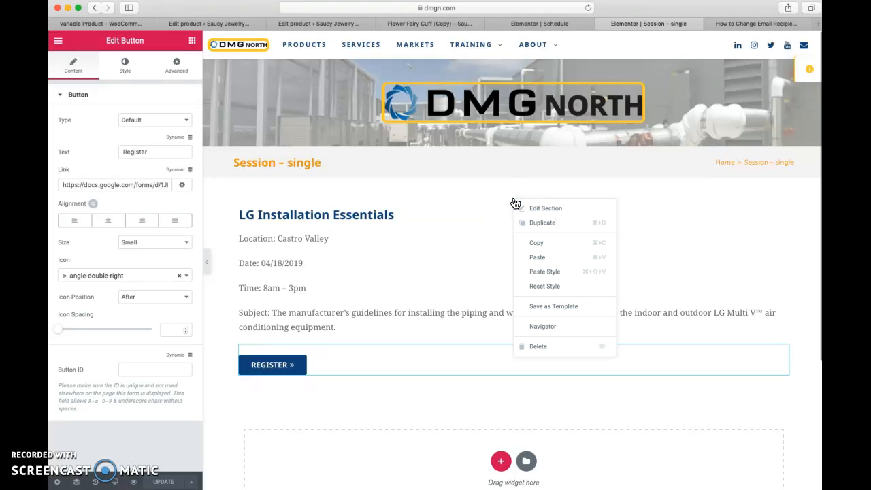
click(536, 243)
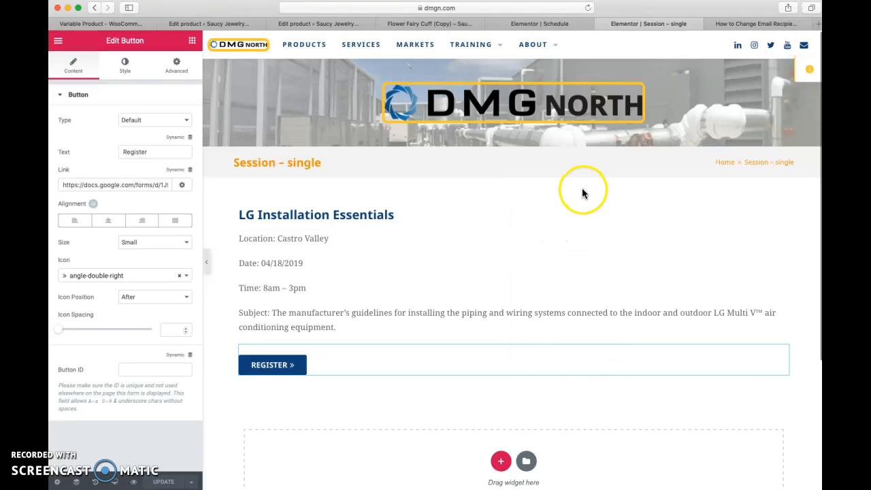
- Return to the Theme Builder and create a Single template named "Away Single" for the Away Session post type
click(93, 8)
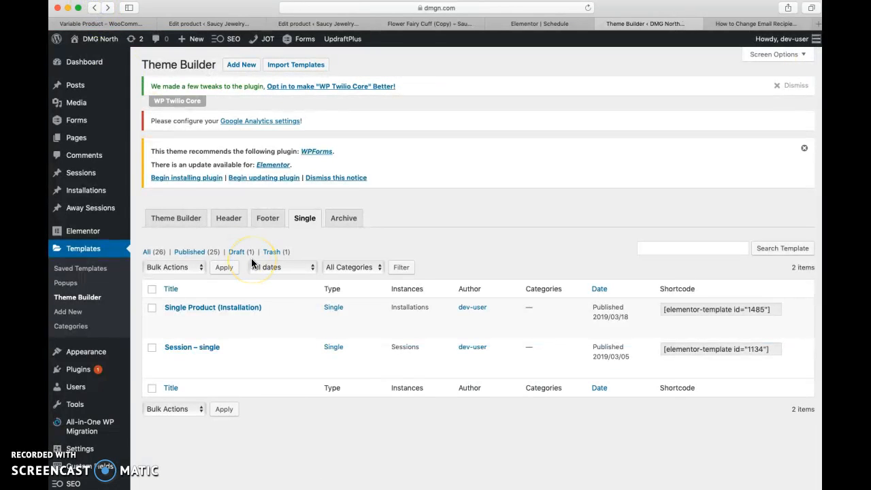
click(239, 65)
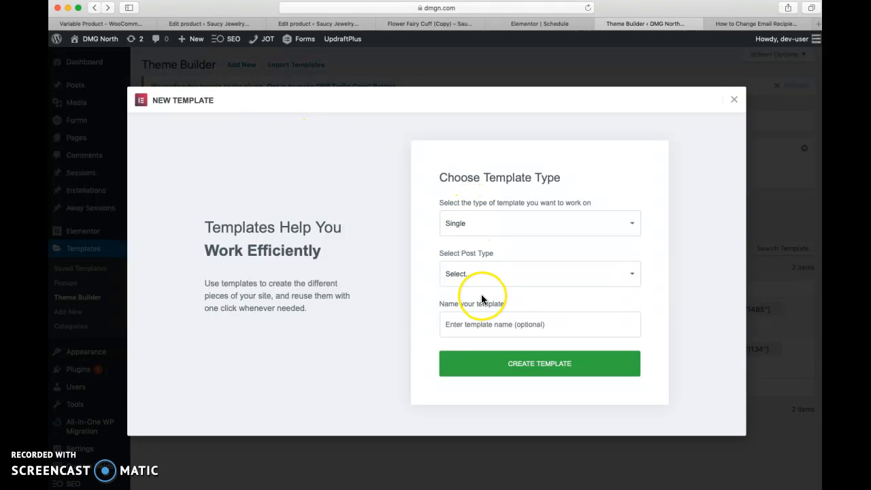
click(478, 279)
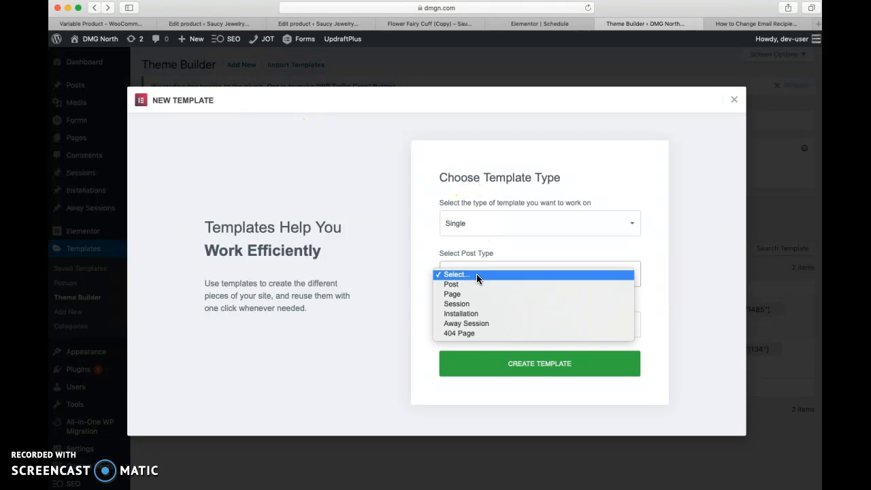
click(469, 324)
click(469, 327)
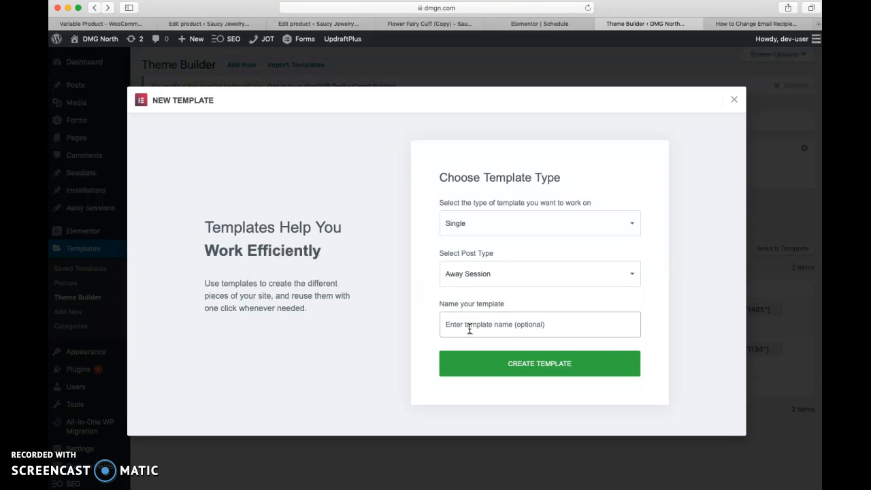
text(Away Single)
click(502, 360)
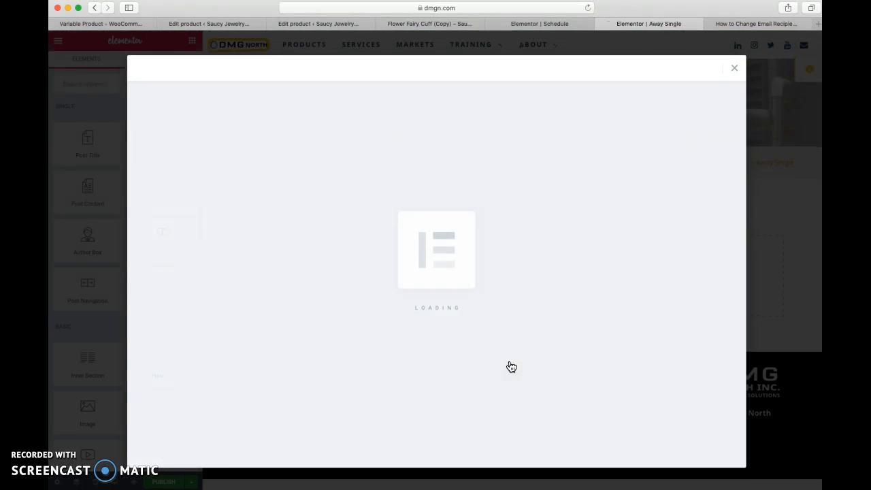
- Dismiss the template library and paste the copied session section into the empty template
click(734, 69)
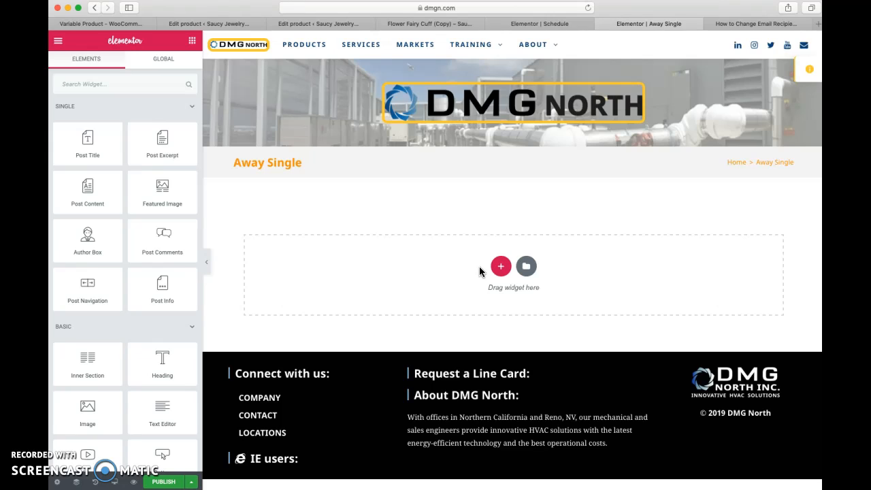
right_click(446, 263)
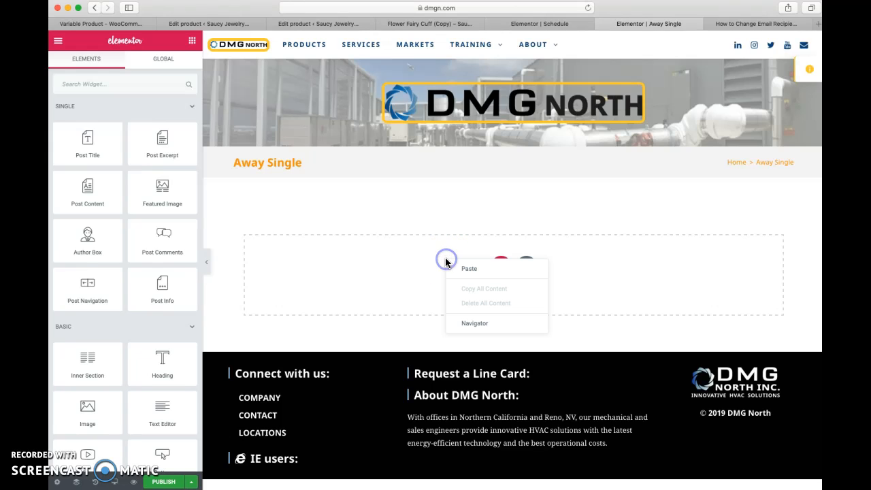
click(465, 269)
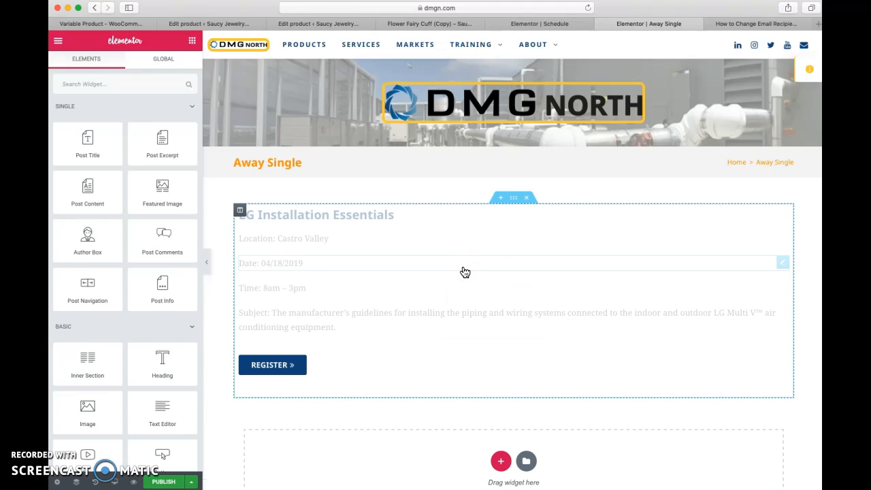
- Set the location text's dynamic source to an ACF Field using the Location key under Away Training Events
click(324, 239)
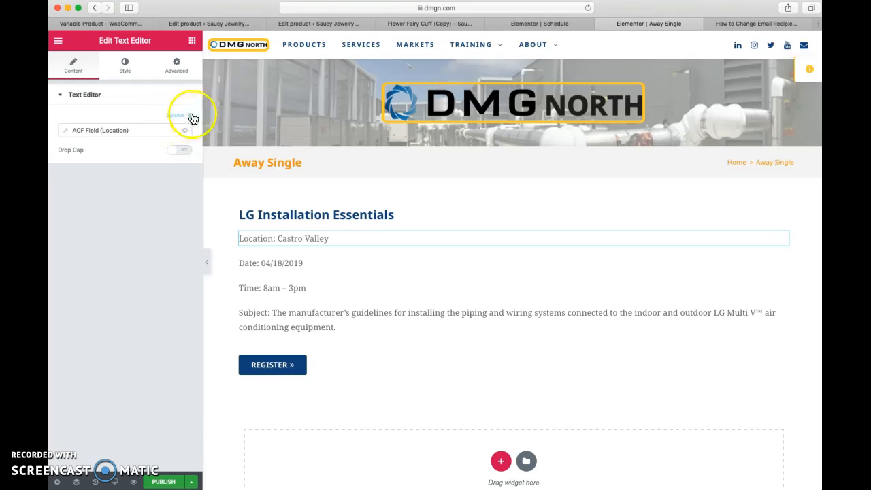
click(264, 215)
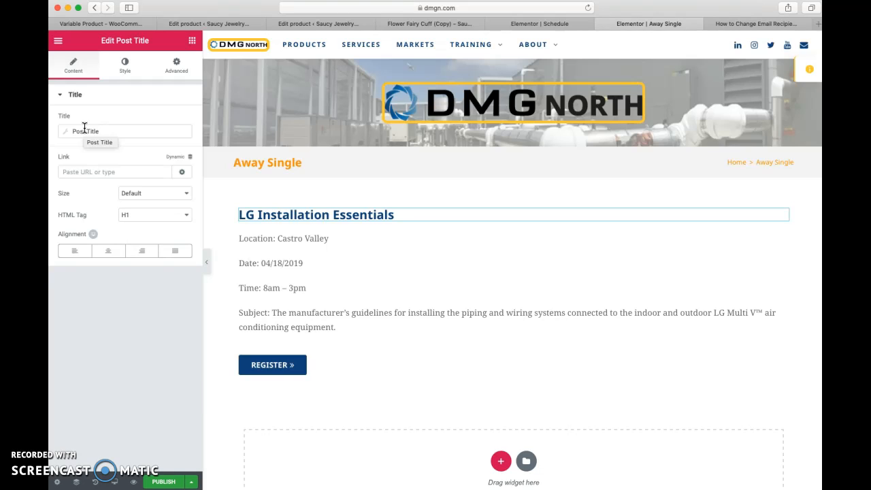
click(262, 237)
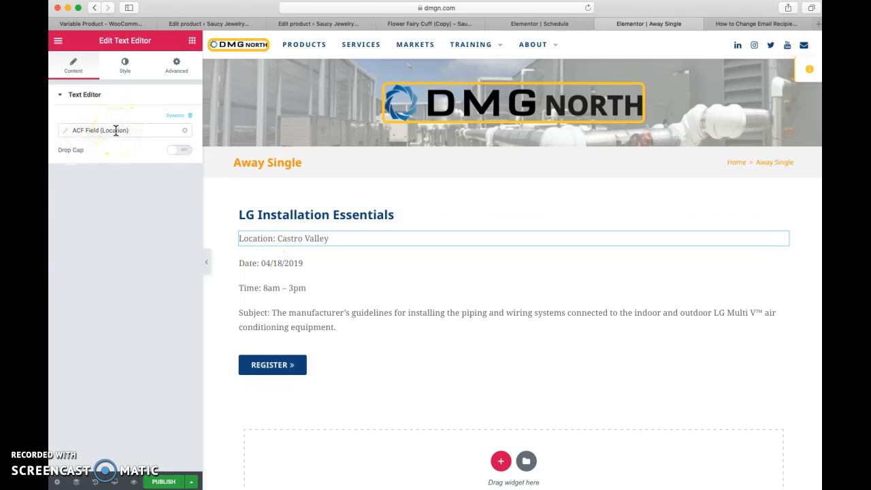
click(174, 117)
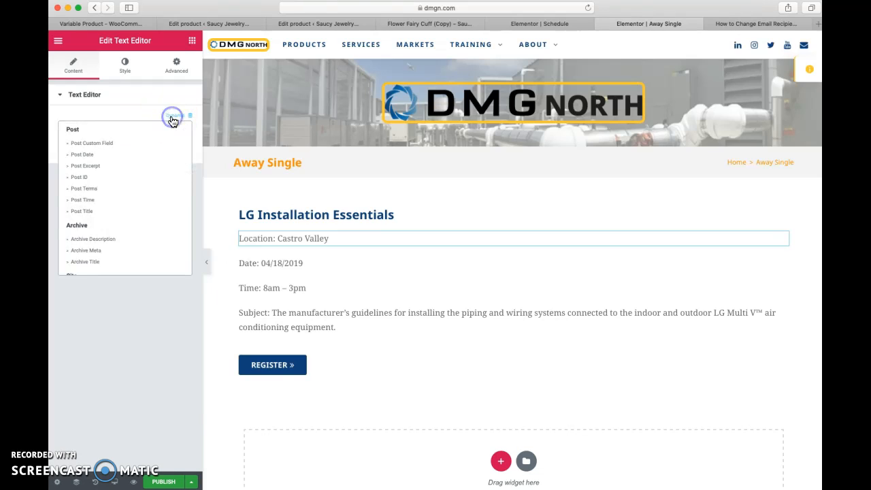
scroll(103, 231, down, 10)
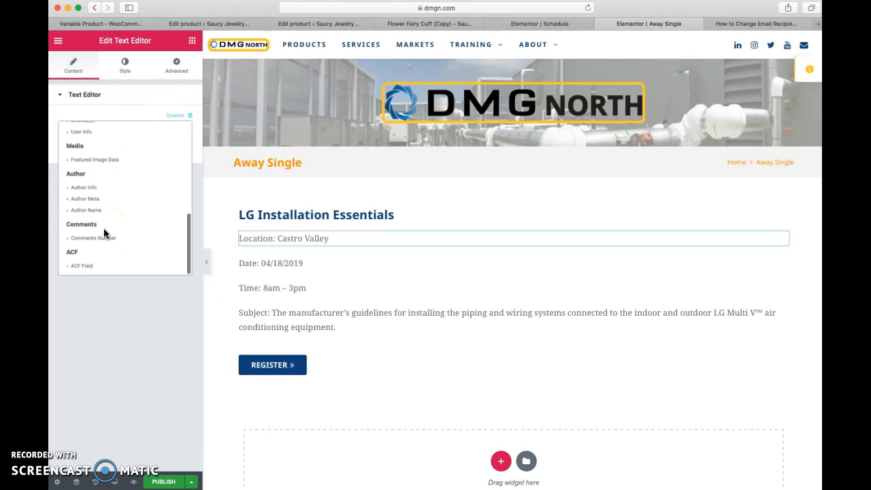
click(80, 266)
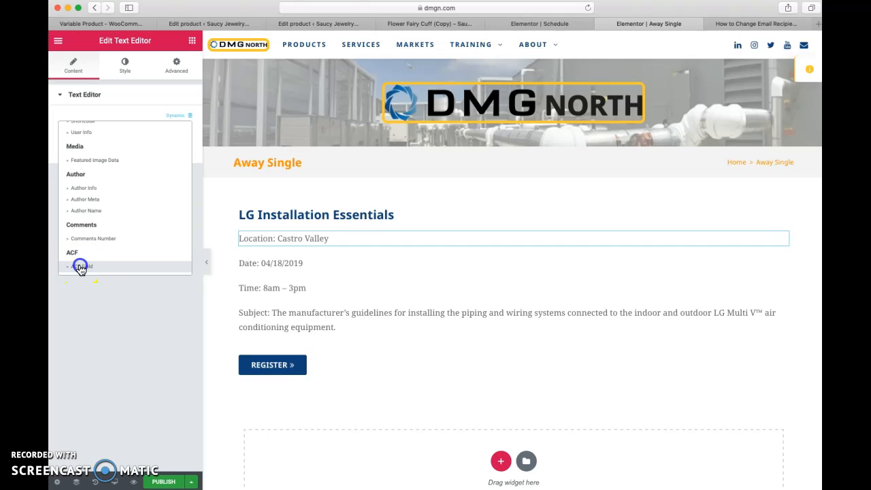
click(68, 130)
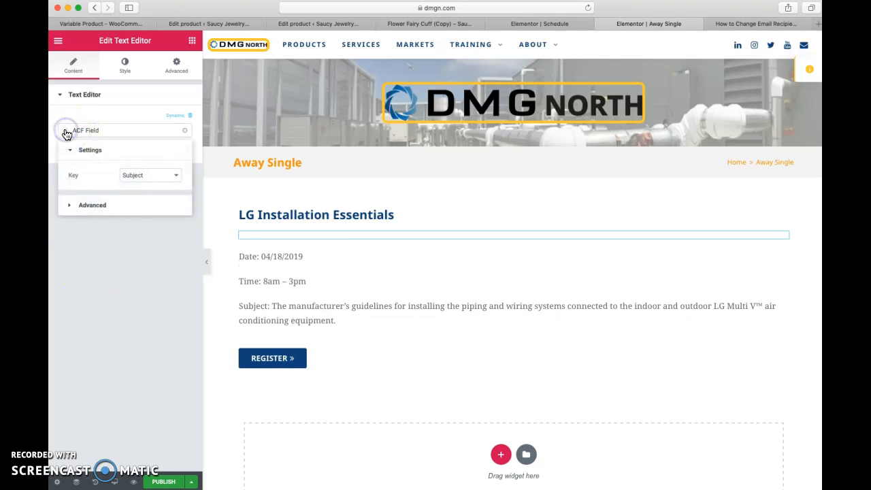
click(132, 176)
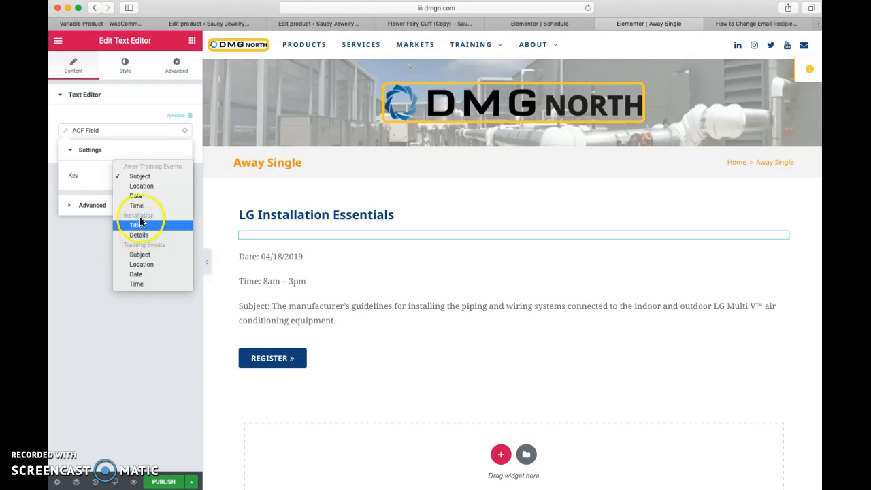
click(141, 179)
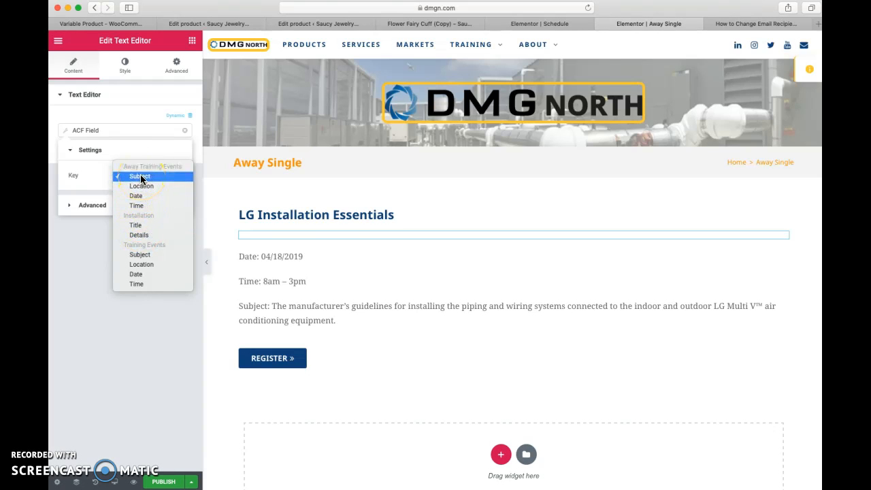
click(140, 186)
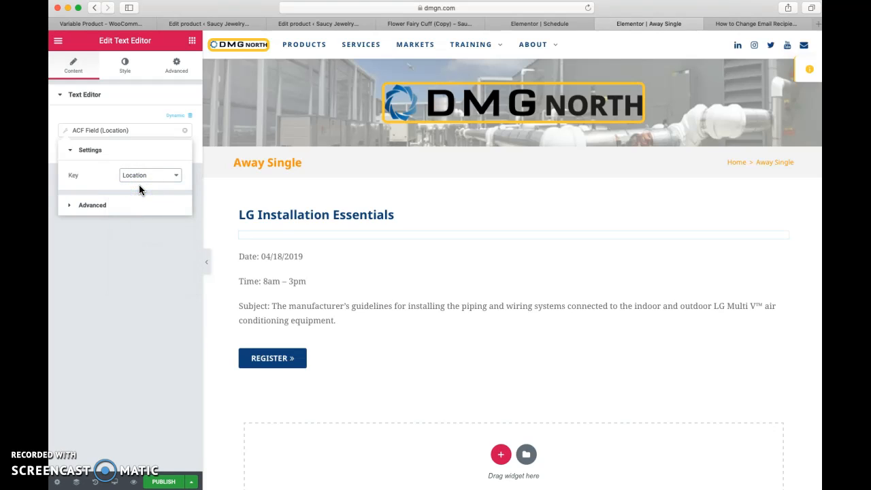
click(121, 147)
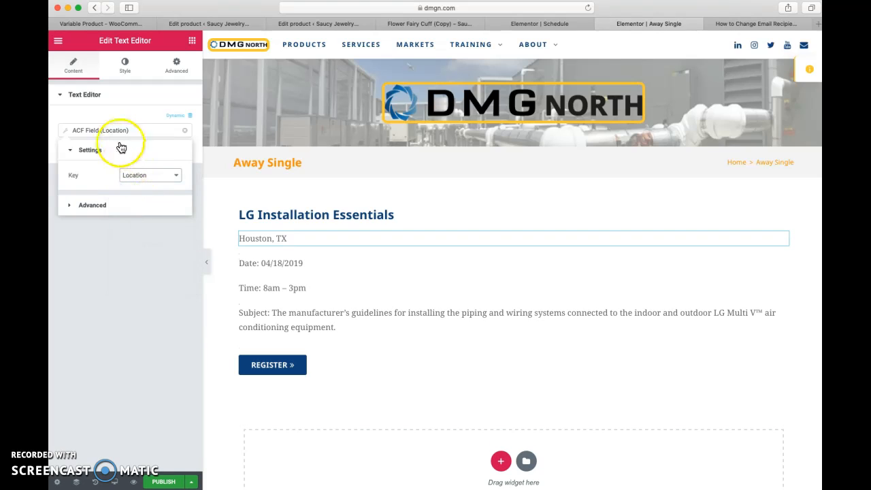
- Add the prefix "Location:" before the location text's dynamic value
click(69, 206)
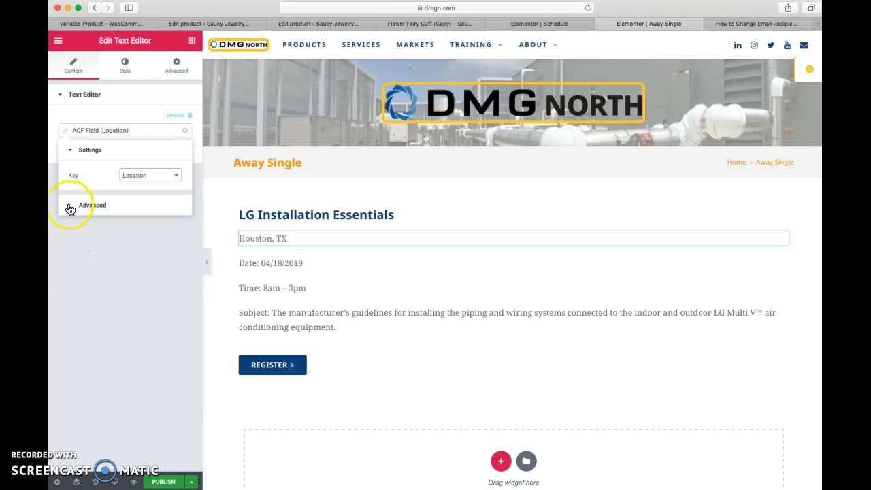
click(131, 201)
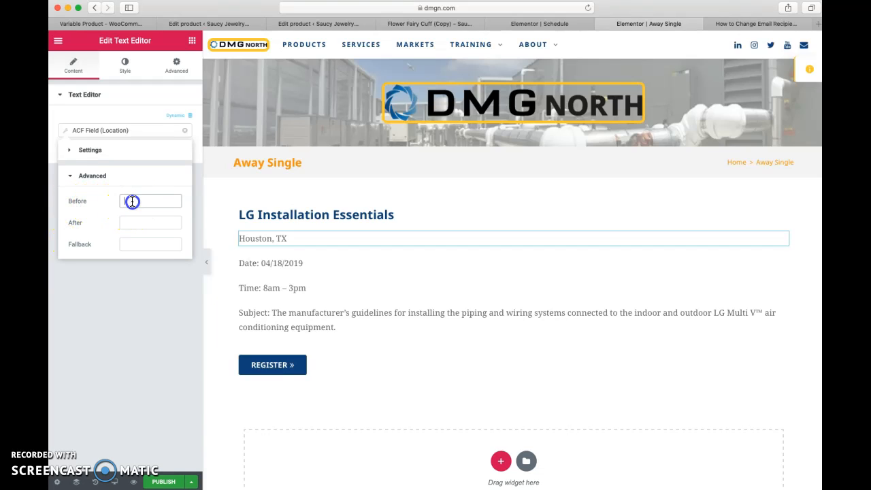
text(Lo)
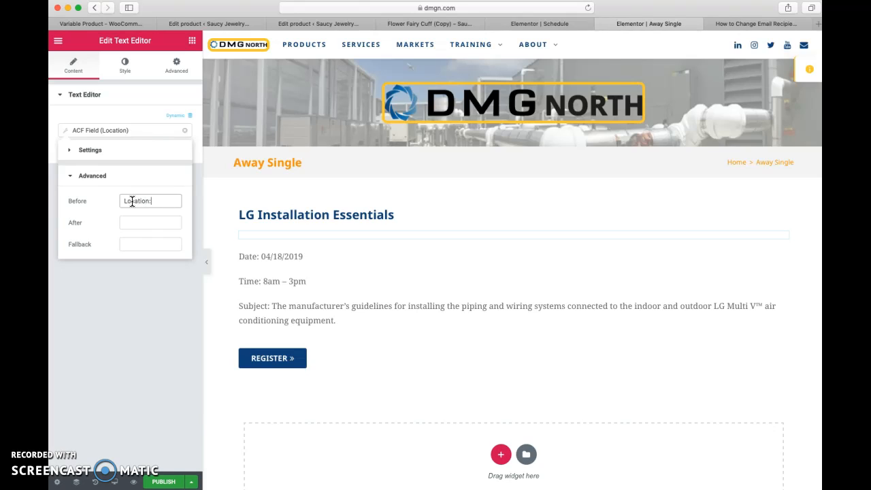
text(cation:)
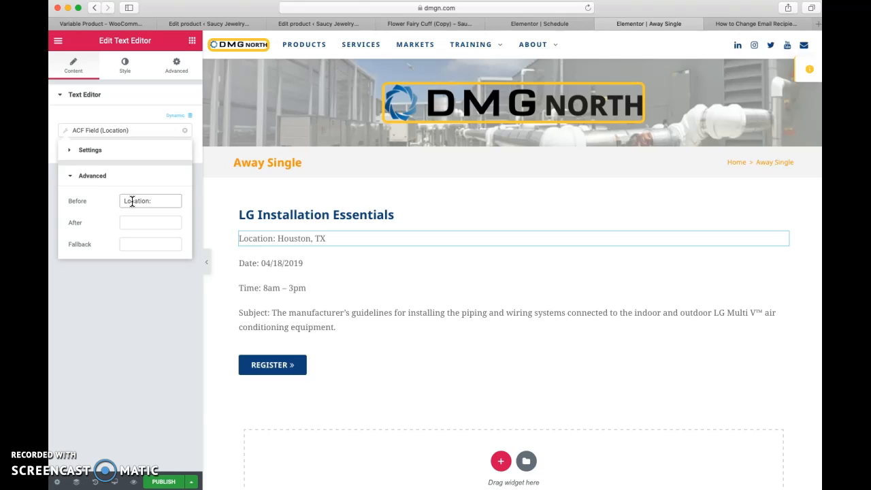
- Switch the date text's ACF field key to Date under Away Training Events and check its advanced settings
click(282, 268)
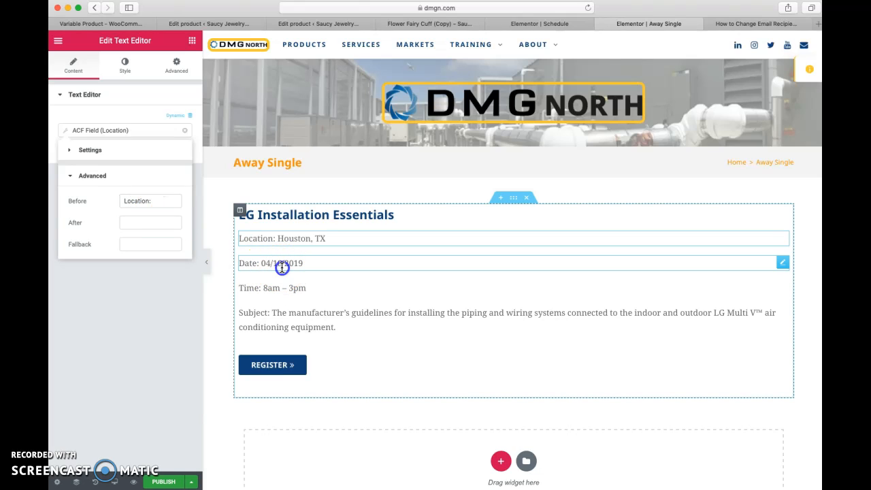
click(67, 134)
click(138, 175)
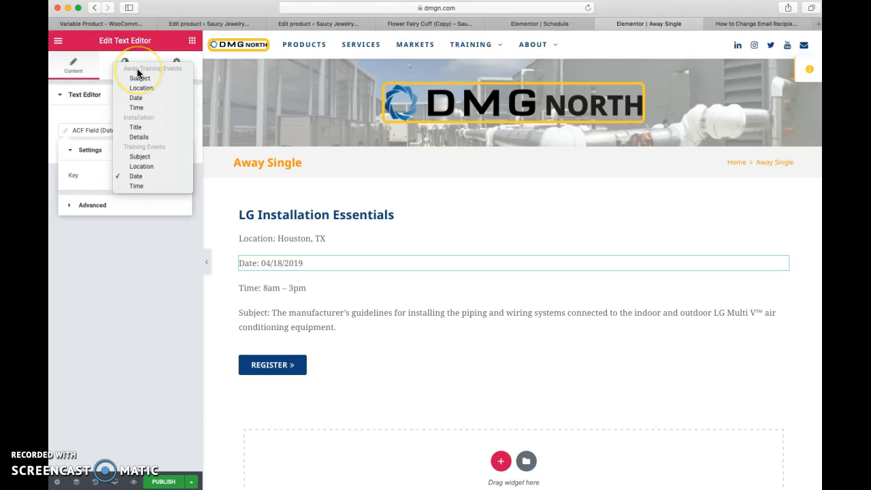
click(138, 98)
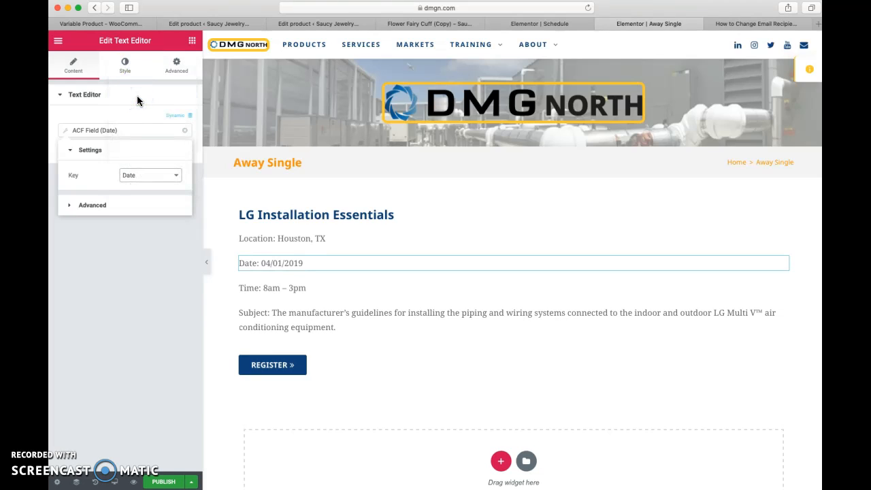
click(77, 205)
click(134, 326)
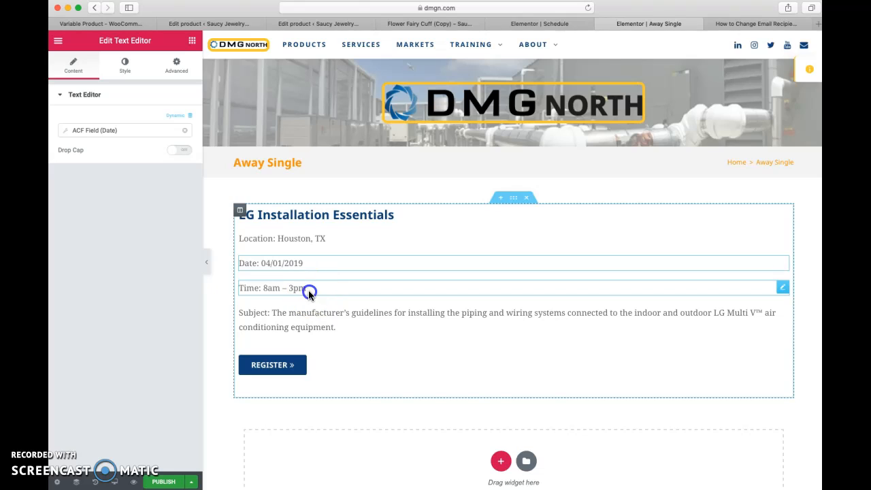
- Switch the time text's ACF field key to Time under Away Training Events and check its advanced settings
click(176, 117)
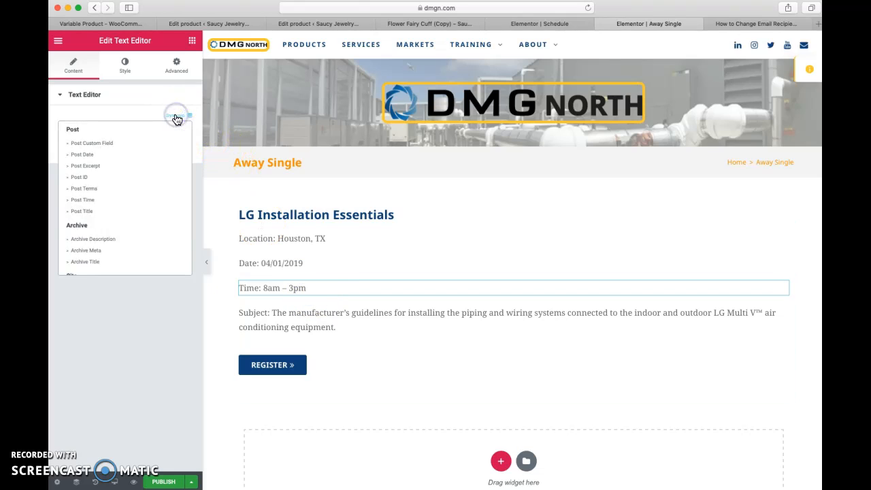
click(134, 109)
click(133, 96)
click(61, 130)
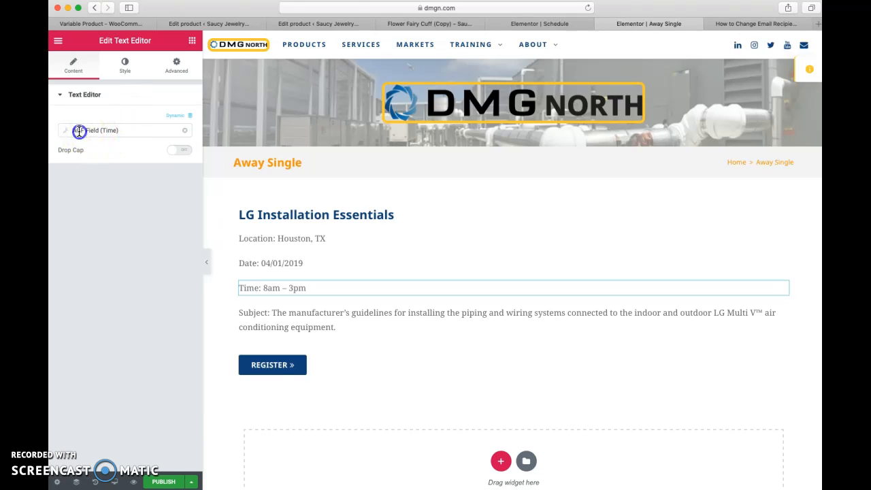
click(146, 178)
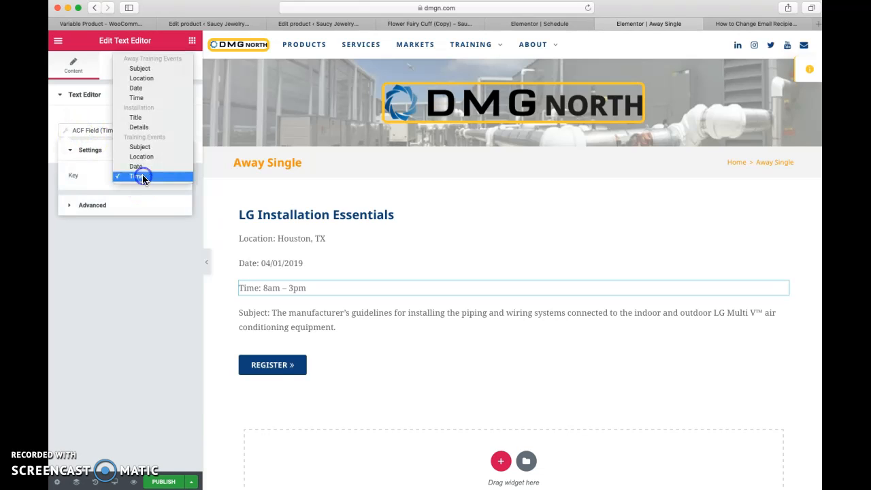
click(137, 99)
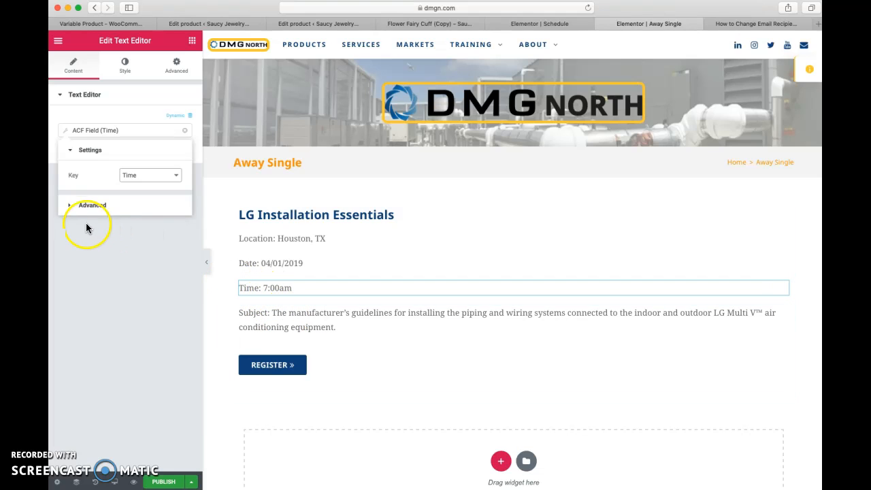
click(71, 205)
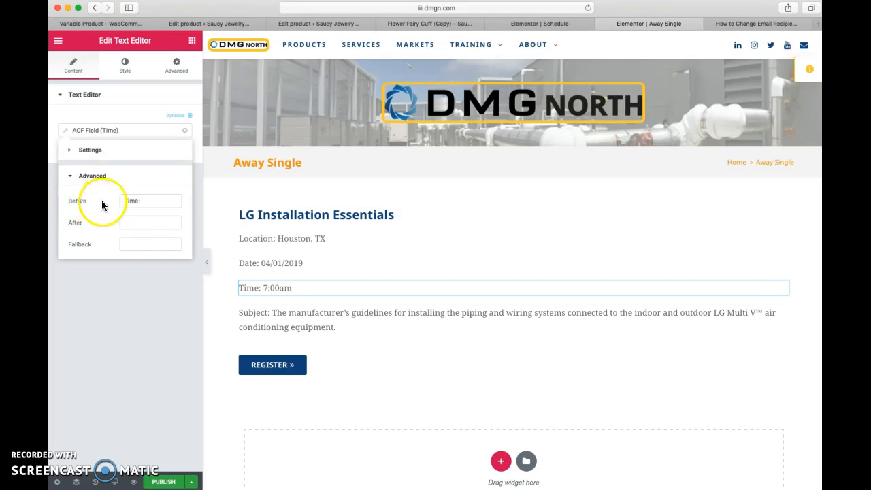
- Switch the subject text's ACF field key to Subject under Away Training Events
click(298, 315)
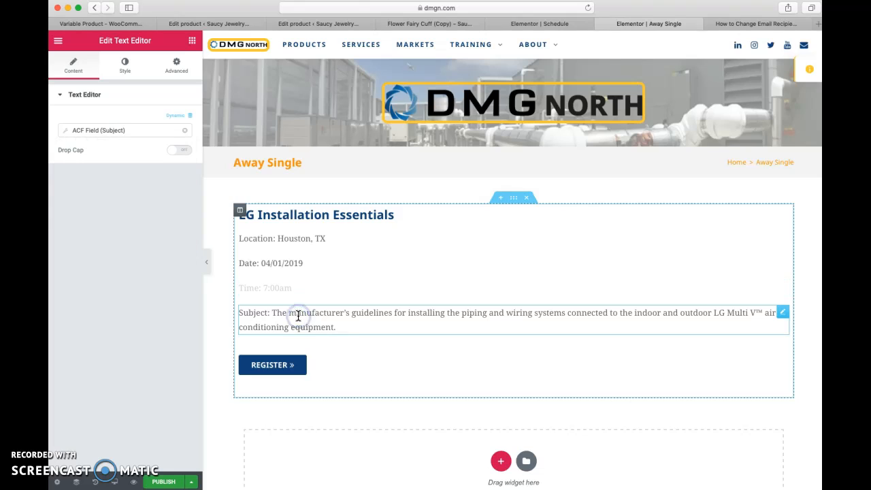
click(69, 134)
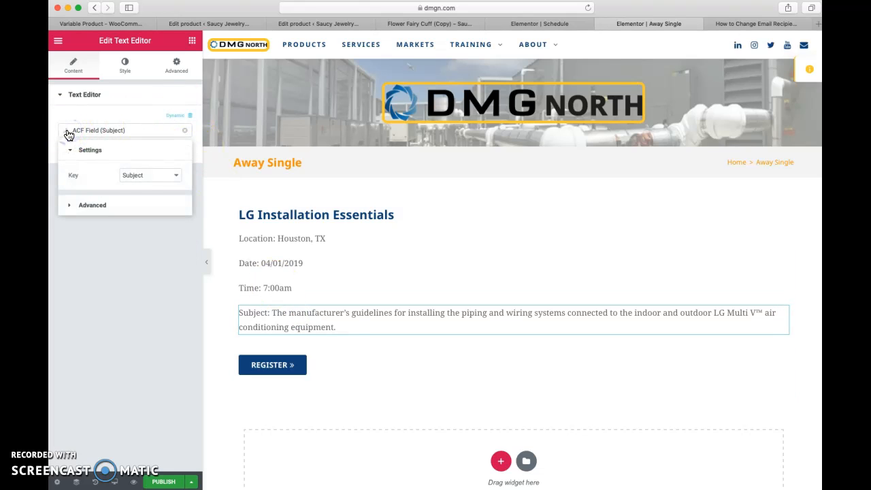
click(132, 176)
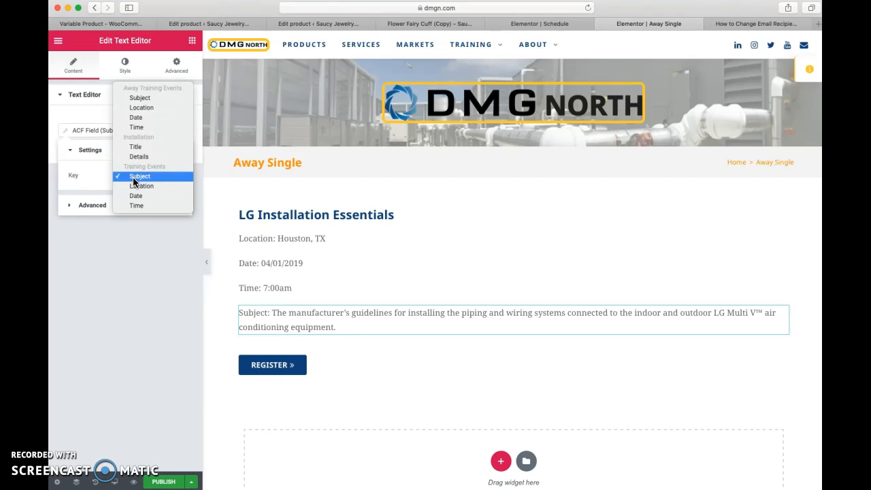
click(137, 100)
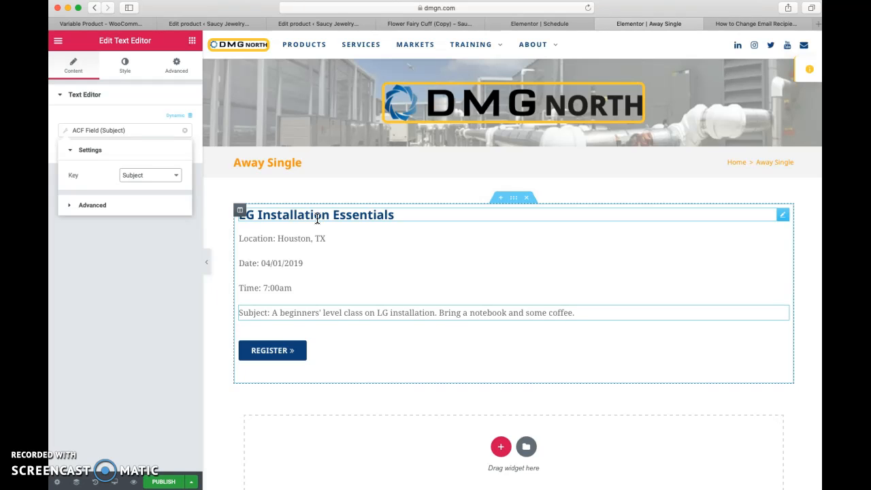
- Publish the template with the display condition that includes all Away Sessions
click(168, 482)
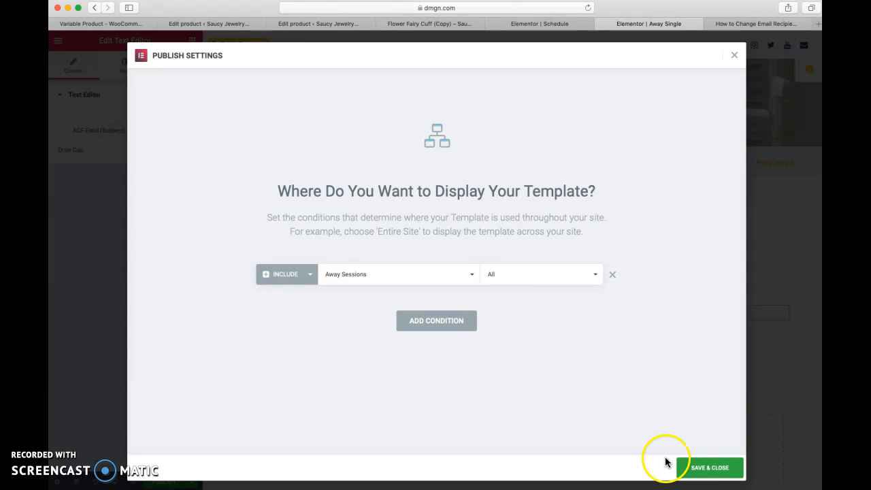
click(699, 469)
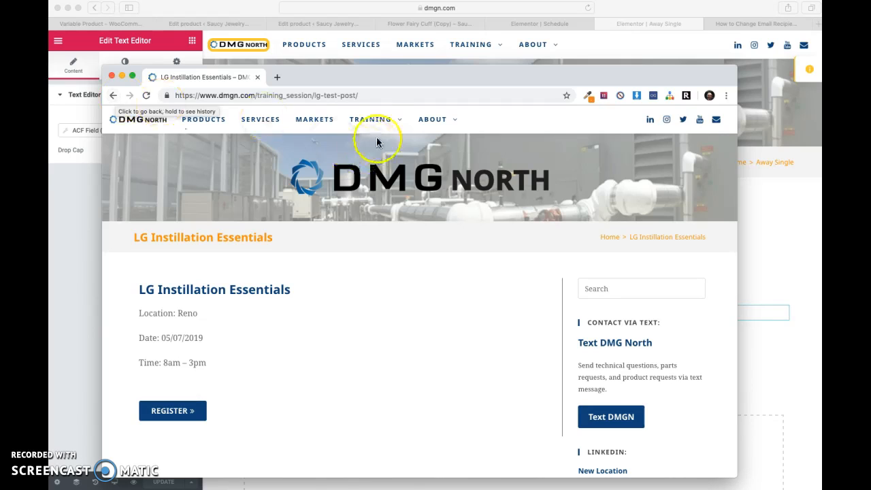
- Check the Training entries in the live session page's site navigation in Chrome, and return to the Elementor editor
mouse_move(375, 122)
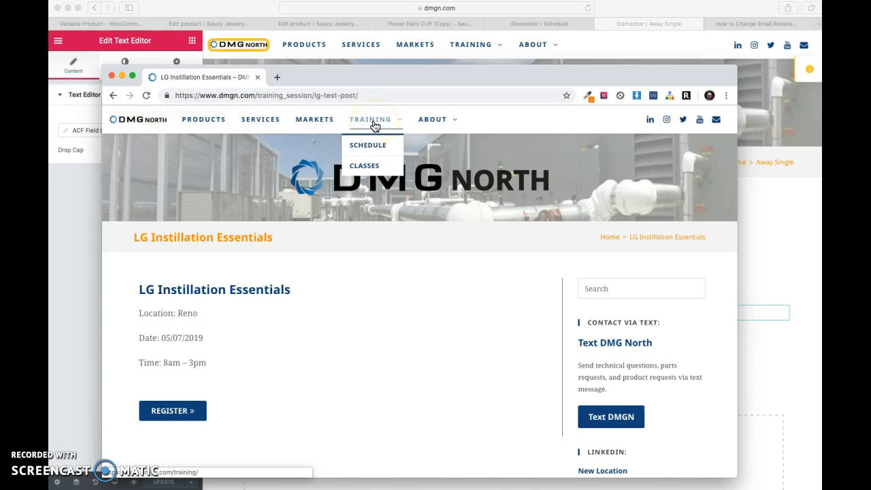
click(68, 321)
click(276, 419)
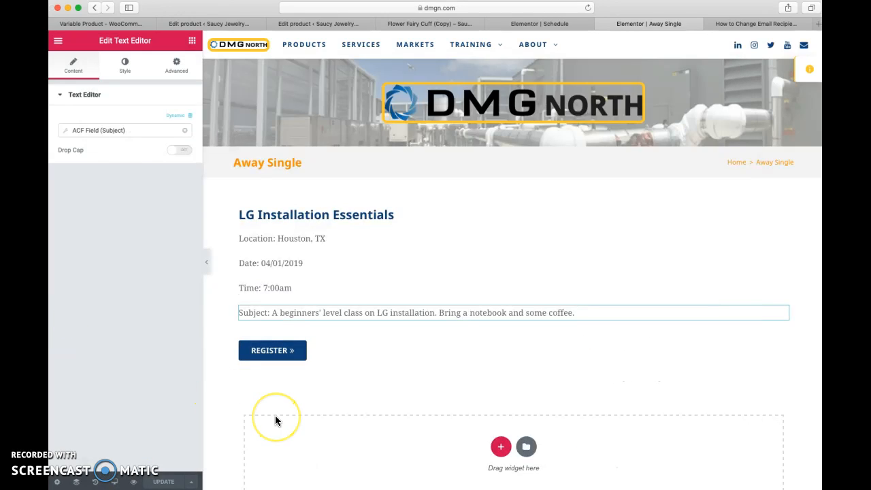